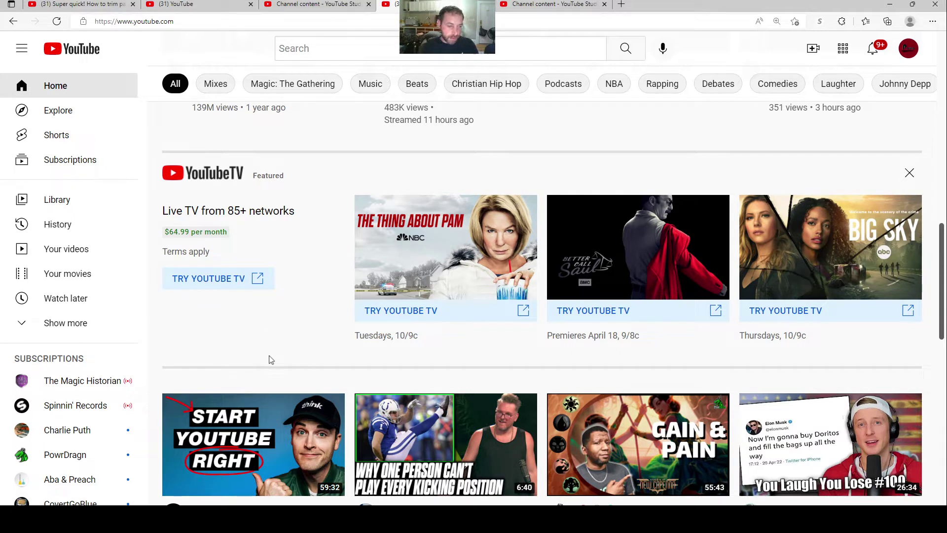
# - Collapse the YouTube guide menu to icons and expand it again
pyautogui.click(21, 48)
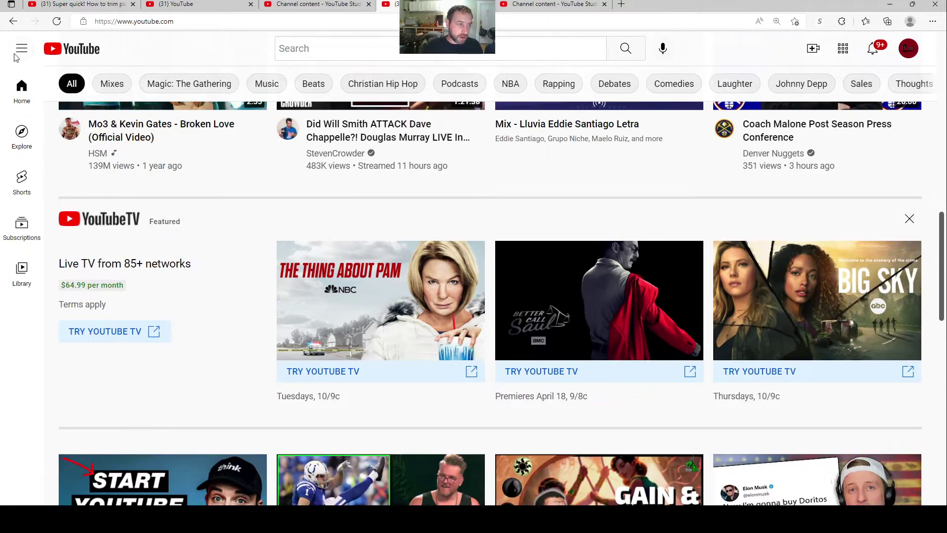
pyautogui.click(22, 48)
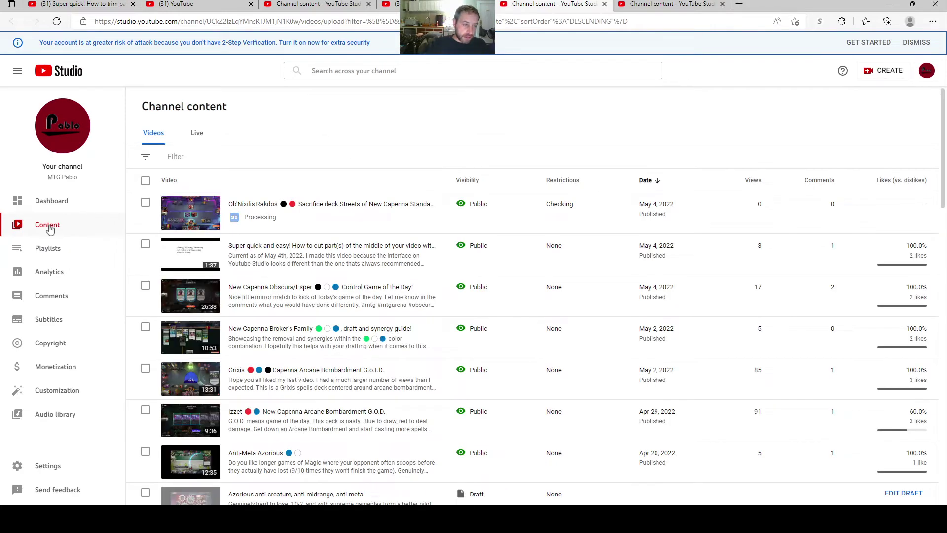
pyautogui.moveTo(333, 293)
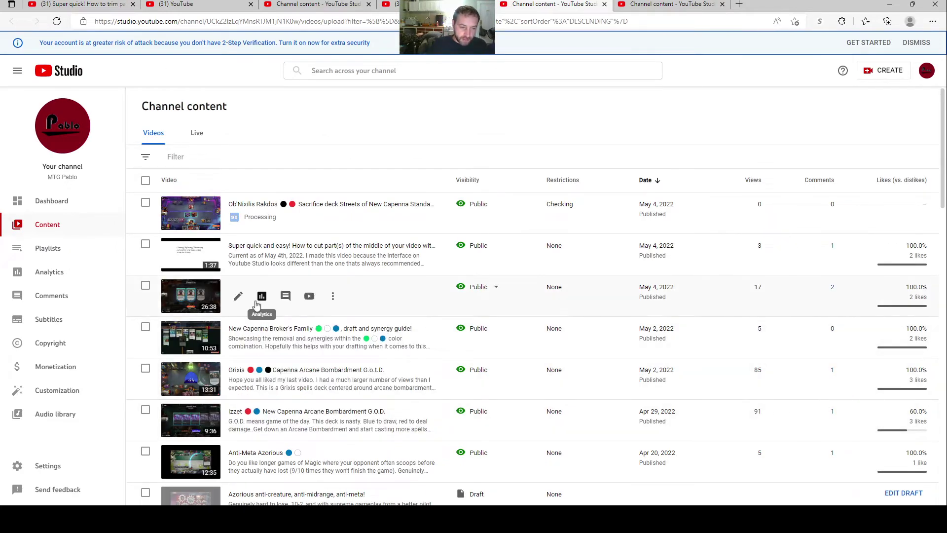
# - Open the New Capenna video in the Editor with the playhead near 06:03, entering Trim mode
pyautogui.click(237, 296)
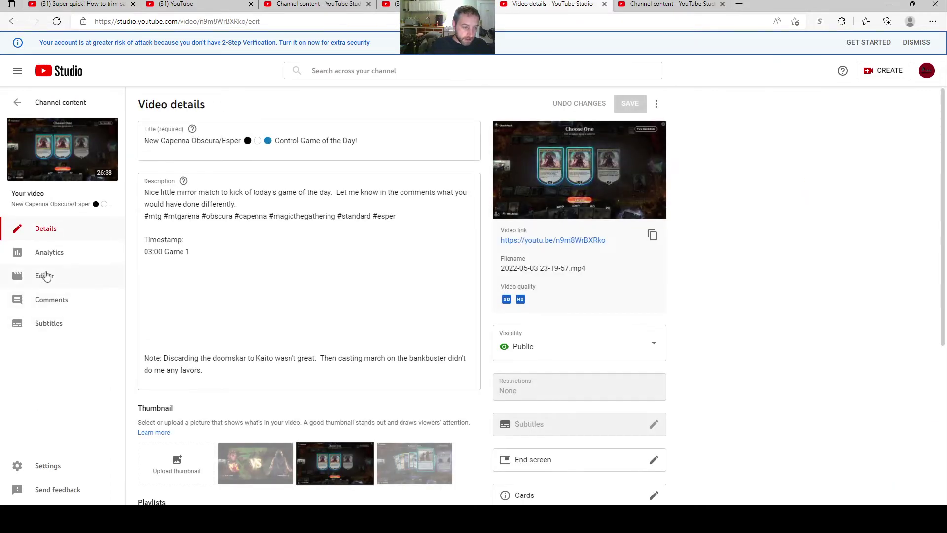
pyautogui.click(44, 275)
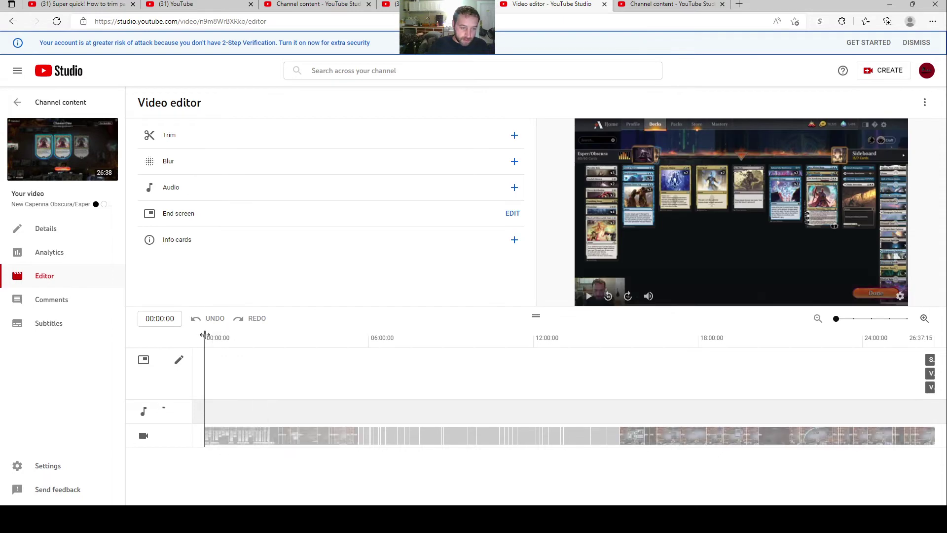
pyautogui.moveTo(203, 335); pyautogui.dragTo(367, 355)
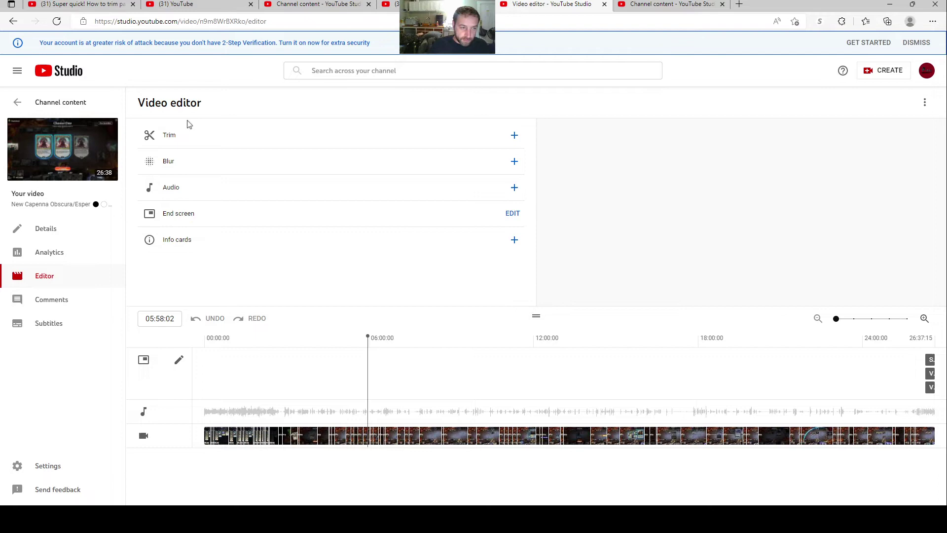
pyautogui.click(186, 134)
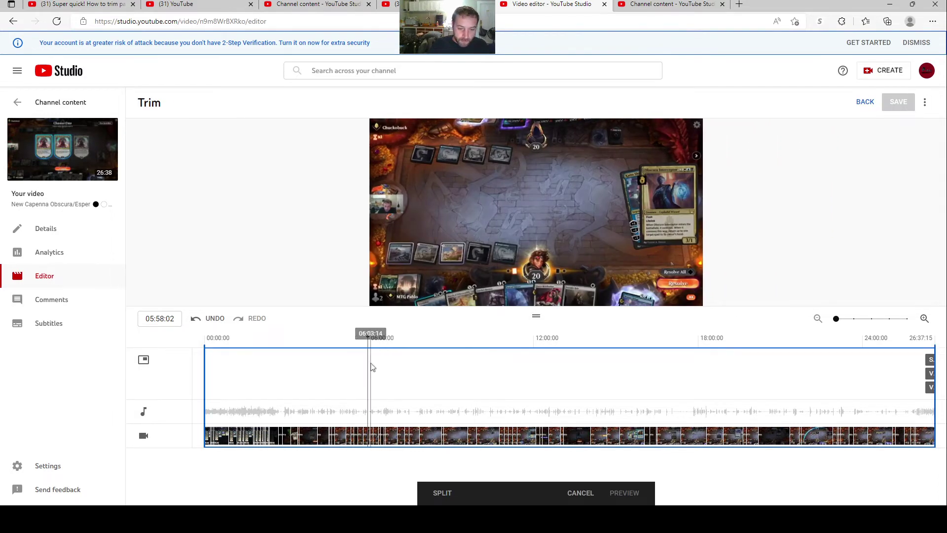
# - Split at six minutes, widen the cut to about 9:00, and move the playhead to 09:10:02
pyautogui.click(442, 492)
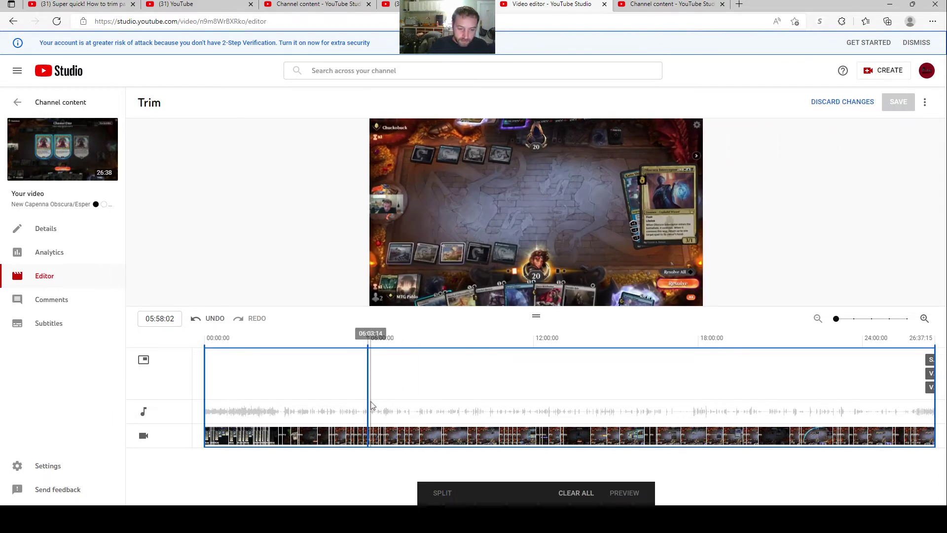
pyautogui.moveTo(368, 405); pyautogui.dragTo(428, 402)
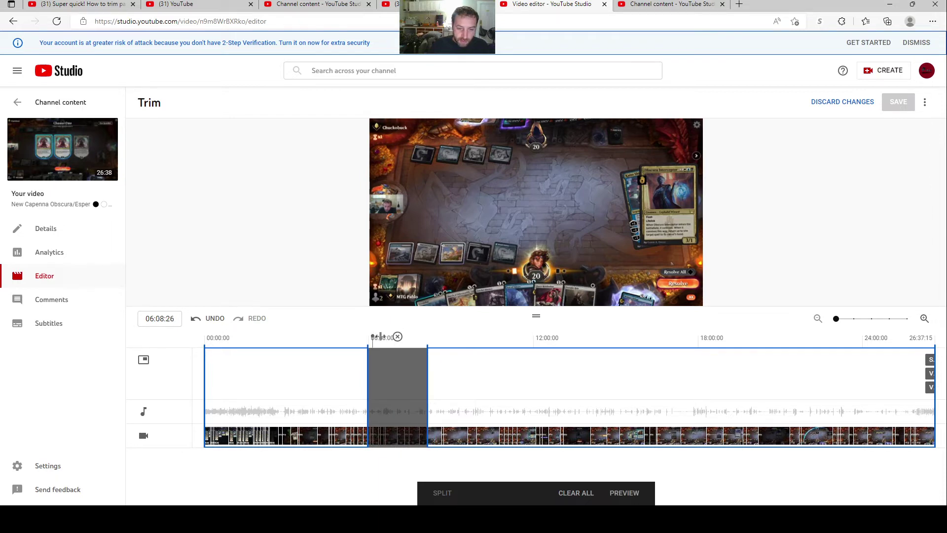
pyautogui.moveTo(378, 337); pyautogui.dragTo(456, 343)
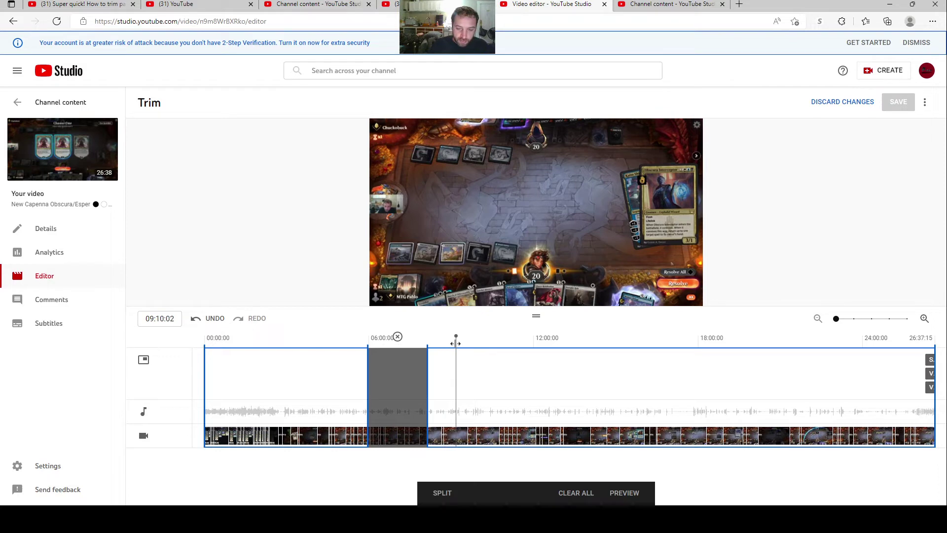
# - Split at 09:10:02 and drag the edge to cut a thin strip
pyautogui.click(444, 496)
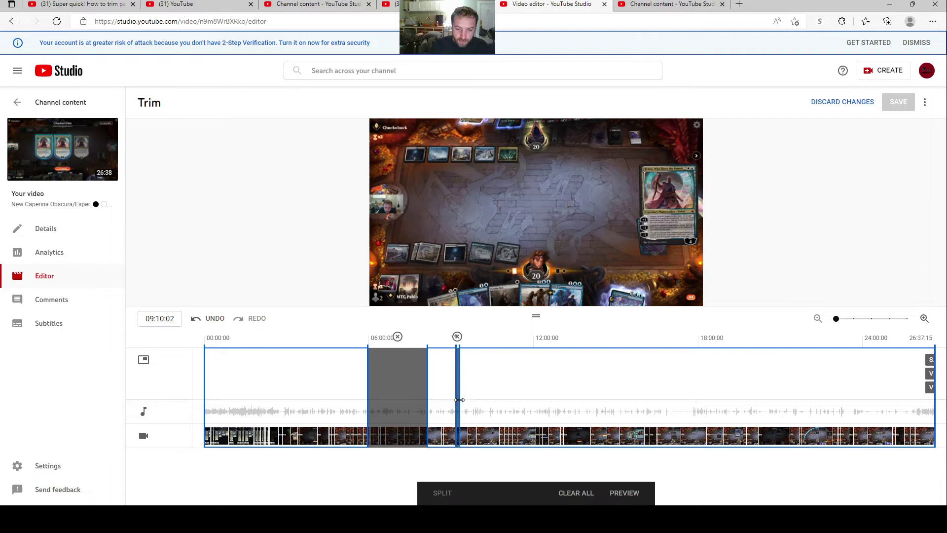
pyautogui.moveTo(459, 399); pyautogui.dragTo(463, 399)
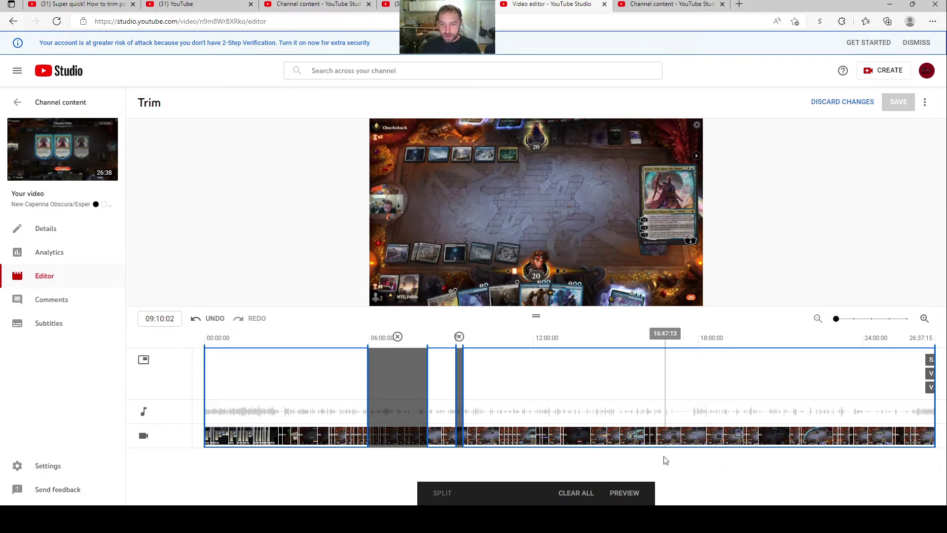
# - Preview the video with both cuts, then exit Trim without saving the cuts
pyautogui.click(625, 492)
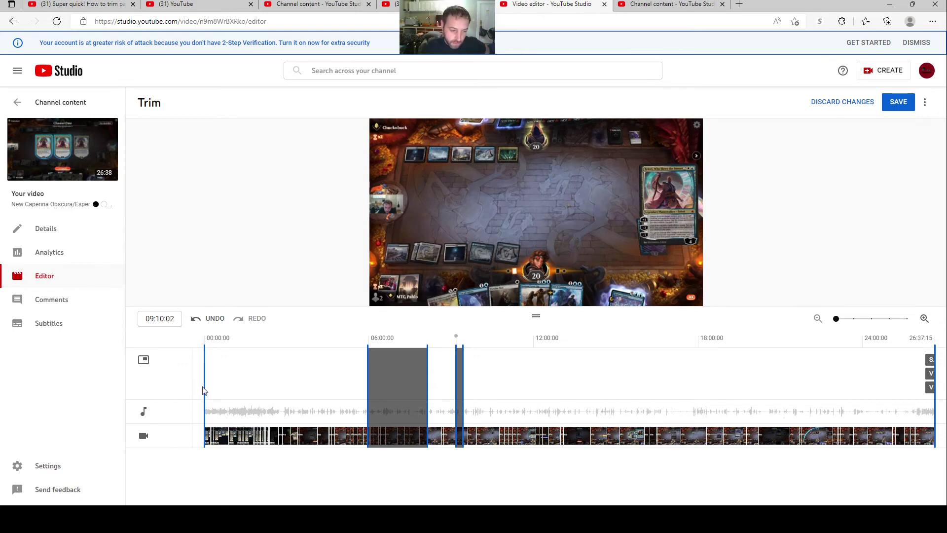
pyautogui.click(220, 385)
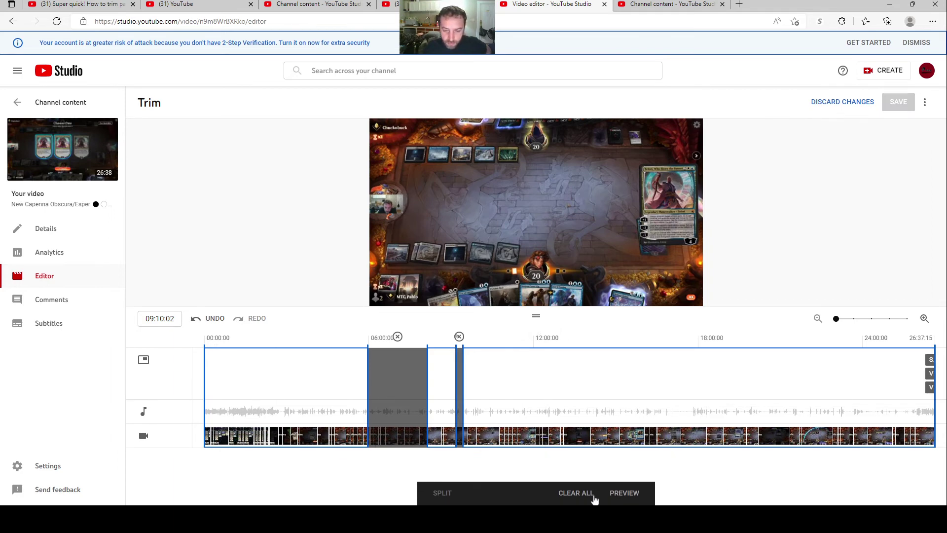
pyautogui.click(576, 493)
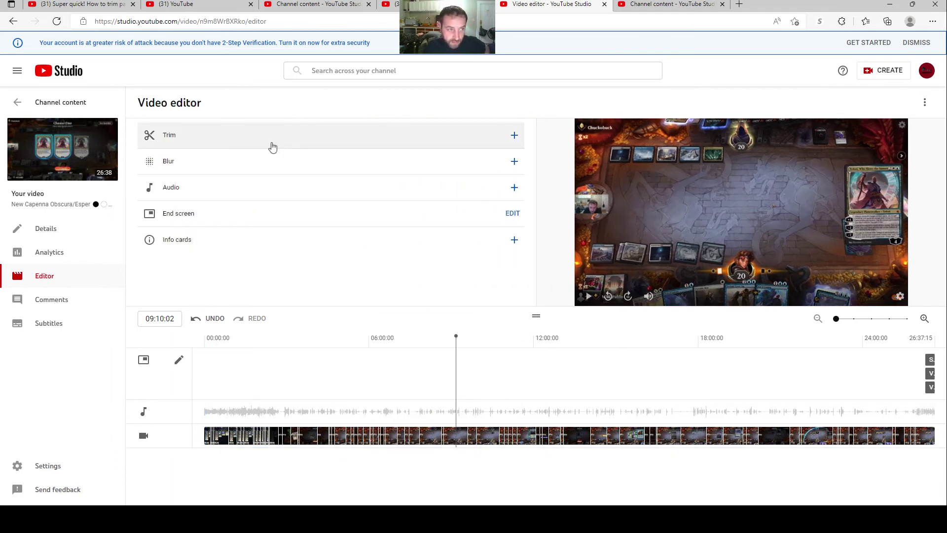